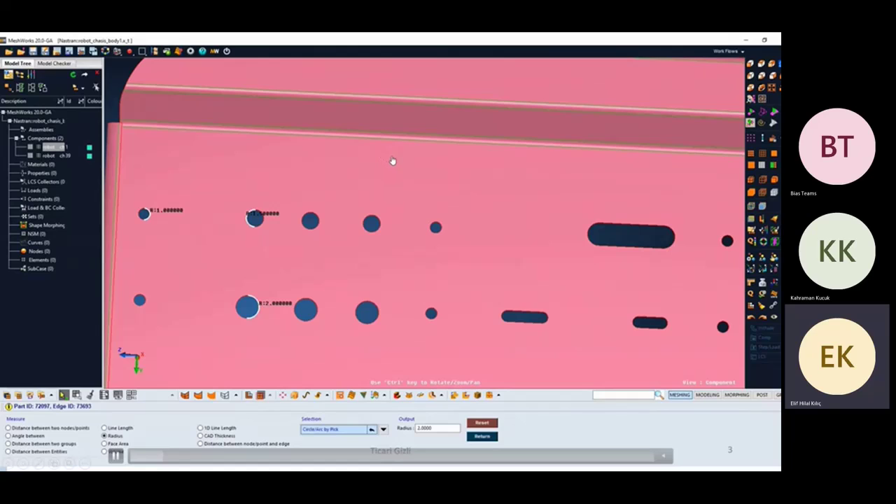
Measure the radii of the plate's hole and slot ends and of the hole in the bracket tab
{"action": "left_click_drag", "start_coordinate": [408, 173], "coordinate": [412, 178], "text": "ctrl"}
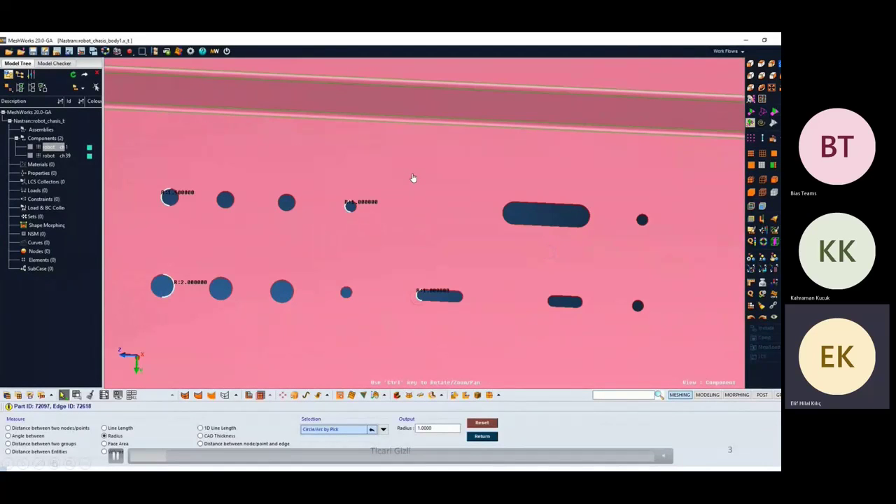
{"action": "left_click_drag", "start_coordinate": [413, 178], "coordinate": [378, 189], "text": "ctrl"}
{"action": "left_click", "coordinate": [418, 184]}
{"action": "scroll", "coordinate": [409, 224], "scroll_direction": "down", "scroll_amount": 5}
{"action": "scroll", "coordinate": [404, 294], "scroll_direction": "up", "scroll_amount": 6}
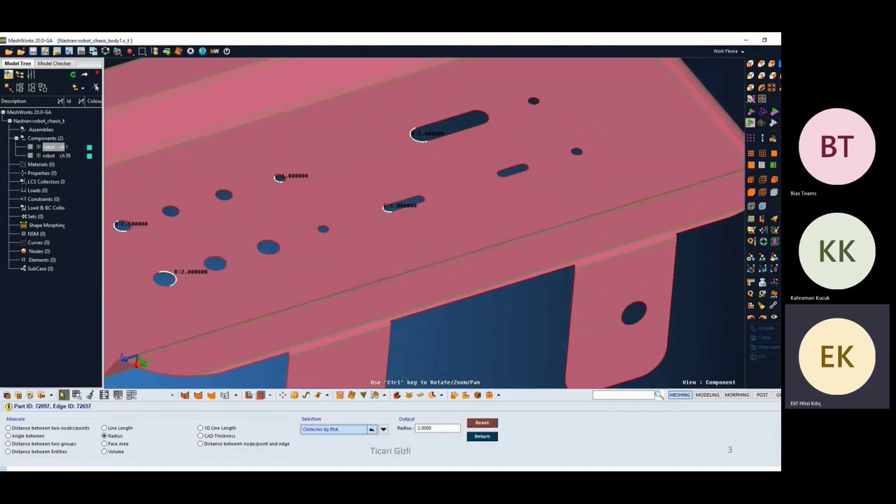
{"action": "left_click", "coordinate": [365, 279]}
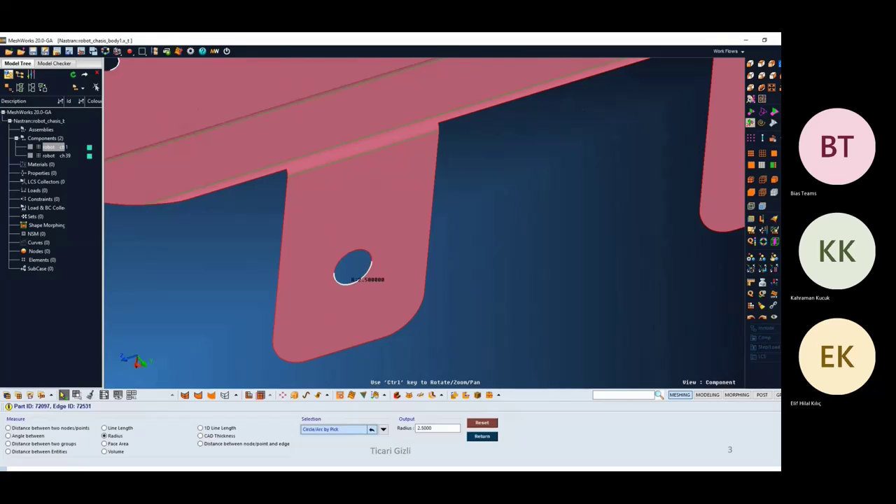
Measure the bend radius at the end of the rolled flange near the plate's corner
{"action": "scroll", "coordinate": [365, 279], "scroll_direction": "down", "scroll_amount": 5}
{"action": "left_click_drag", "start_coordinate": [378, 189], "coordinate": [392, 175], "text": "ctrl"}
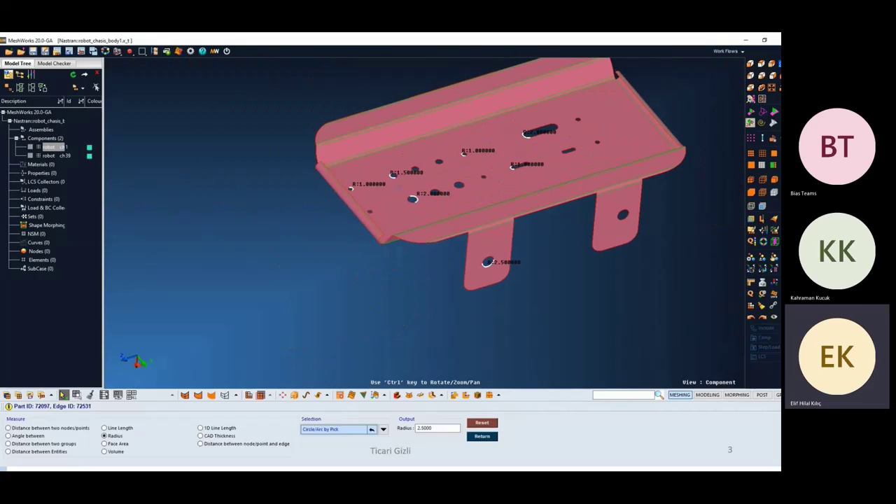
{"action": "scroll", "coordinate": [298, 185], "scroll_direction": "up", "scroll_amount": 5}
{"action": "left_click", "coordinate": [296, 273]}
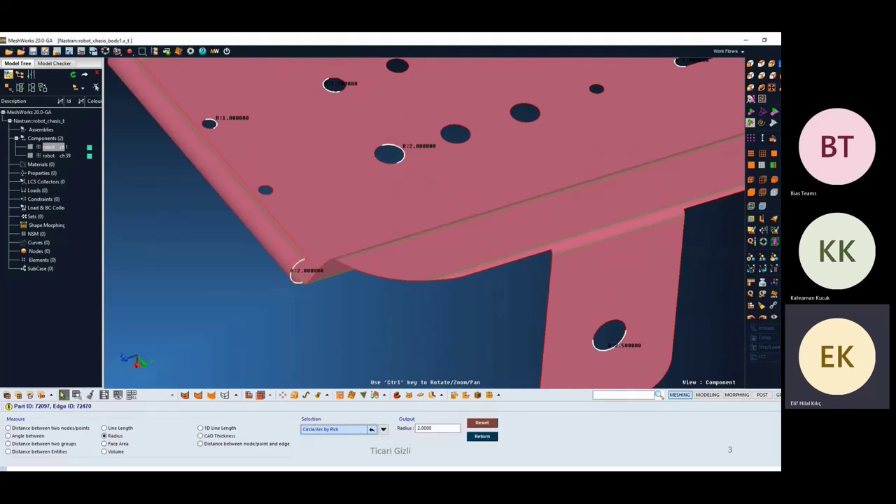
{"action": "scroll", "coordinate": [429, 224], "scroll_direction": "up", "scroll_amount": 2}
{"action": "scroll", "coordinate": [424, 224], "scroll_direction": "down", "scroll_amount": 3}
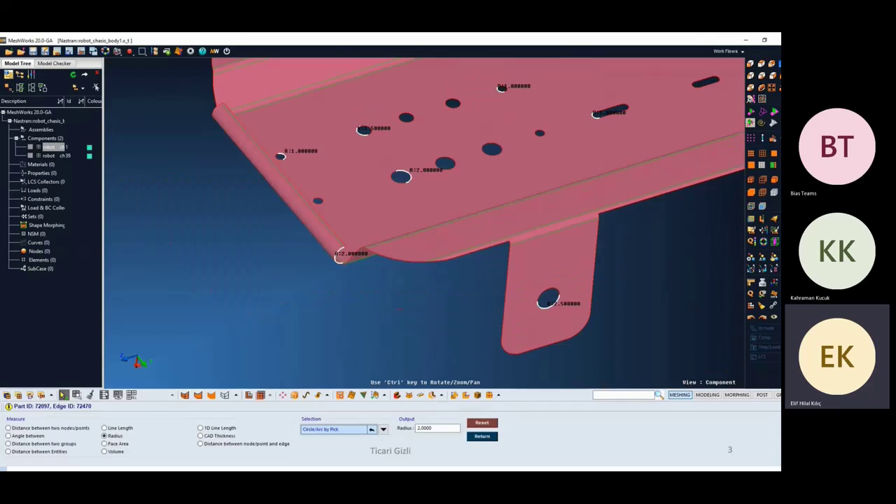
Measure the straight edge lengths of the two smaller slots between their end points, and close the measurement
{"action": "left_click_drag", "start_coordinate": [420, 224], "coordinate": [483, 192], "text": "ctrl"}
{"action": "right_click_drag", "start_coordinate": [580, 346], "coordinate": [522, 318], "text": "ctrl"}
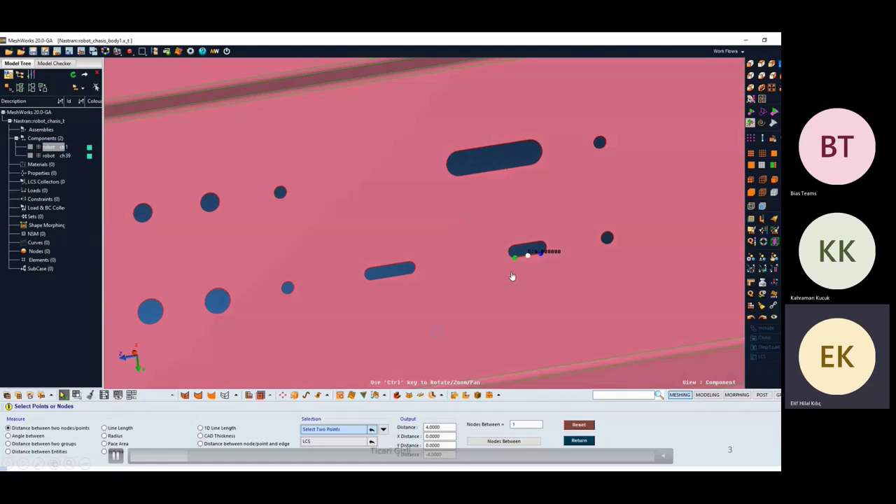
{"action": "left_click", "coordinate": [411, 278]}
{"action": "scroll", "coordinate": [393, 376], "scroll_direction": "down", "scroll_amount": 5}
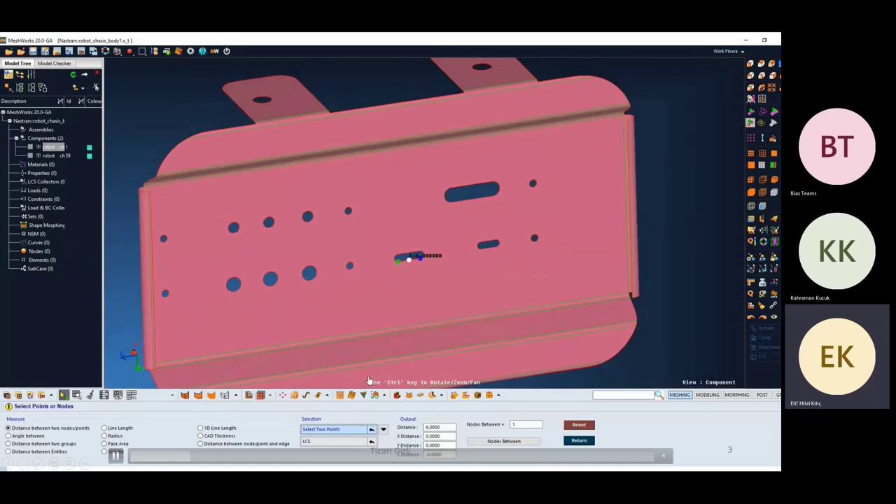
{"action": "scroll", "coordinate": [368, 380], "scroll_direction": "up", "scroll_amount": 5}
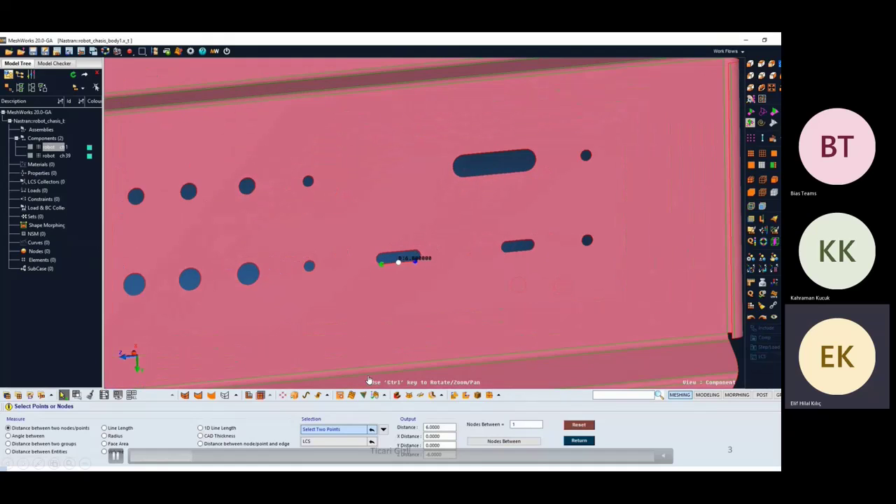
{"action": "left_click", "coordinate": [578, 440]}
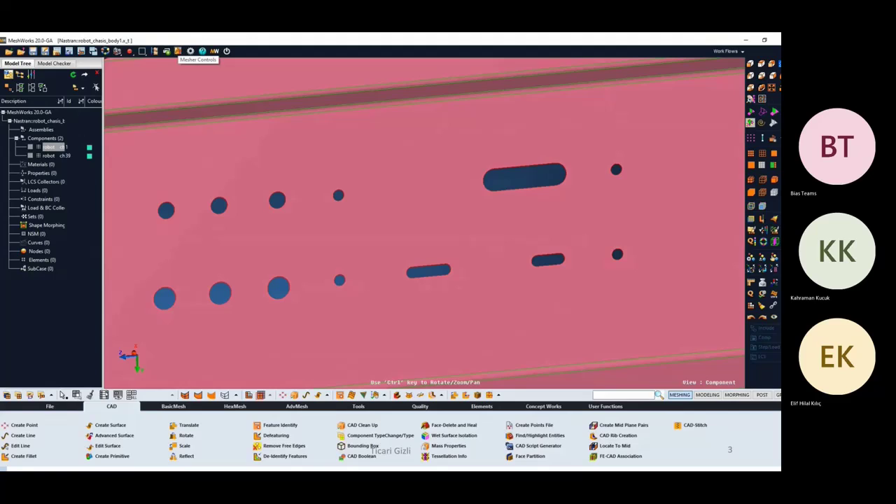
Open the hole and slot settings of the mesh parameters and add three more hole rows
{"action": "left_click", "coordinate": [178, 51]}
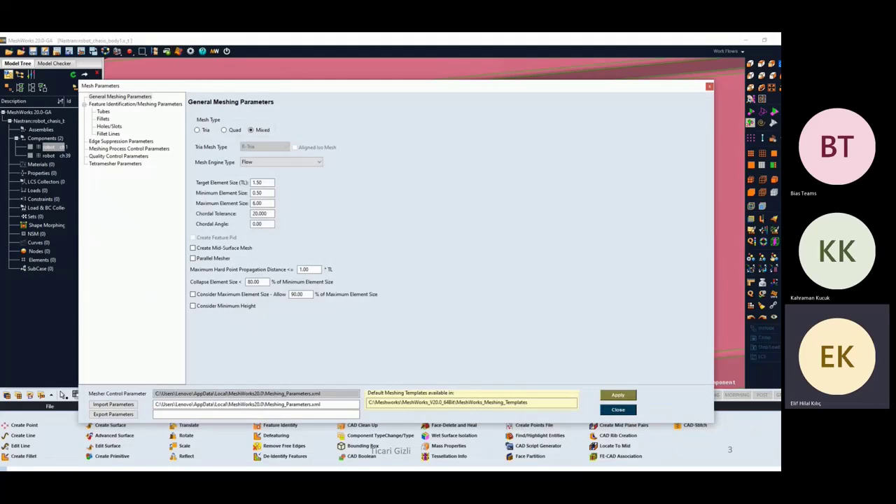
{"action": "left_click", "coordinate": [109, 126]}
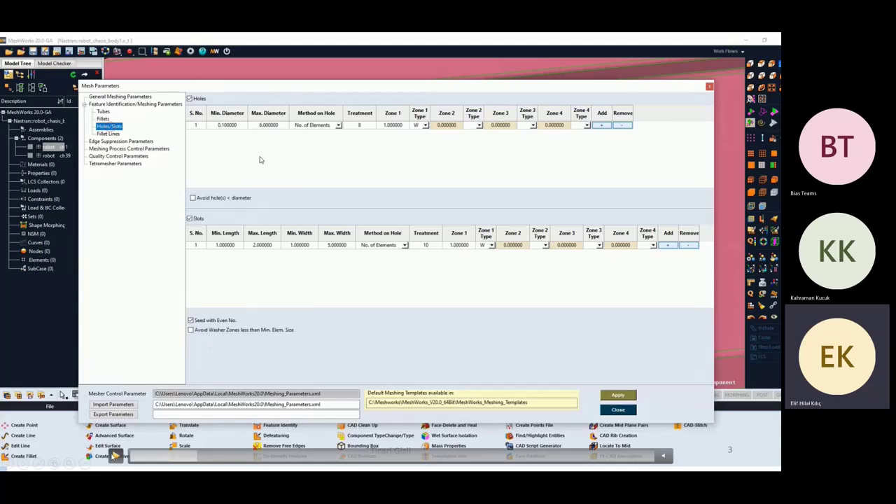
{"action": "left_click", "coordinate": [601, 125]}
{"action": "left_click", "coordinate": [600, 130]}
{"action": "left_click", "coordinate": [601, 139]}
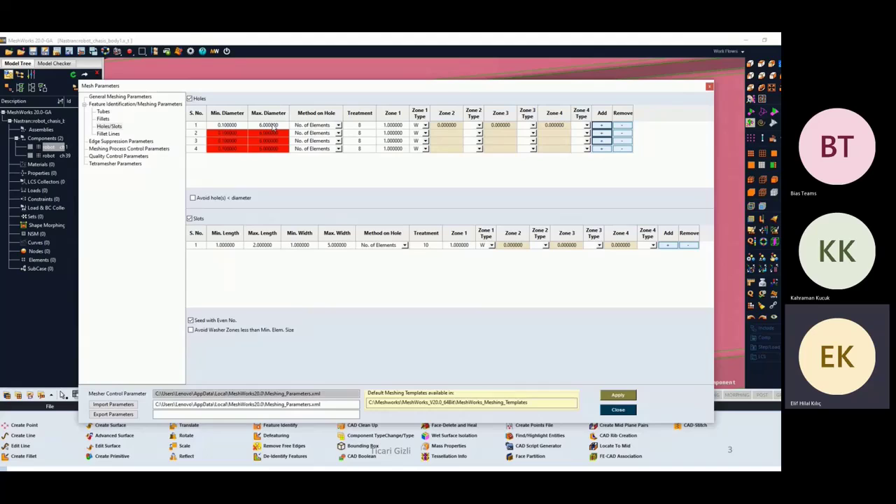
Set the maximum diameters of hole rows 1 to 4 to 2, 3, 4 and 5
{"action": "double_click", "coordinate": [273, 126]}
{"action": "type", "text": "2"}
{"action": "key", "text": "Return"}
{"action": "double_click", "coordinate": [273, 133]}
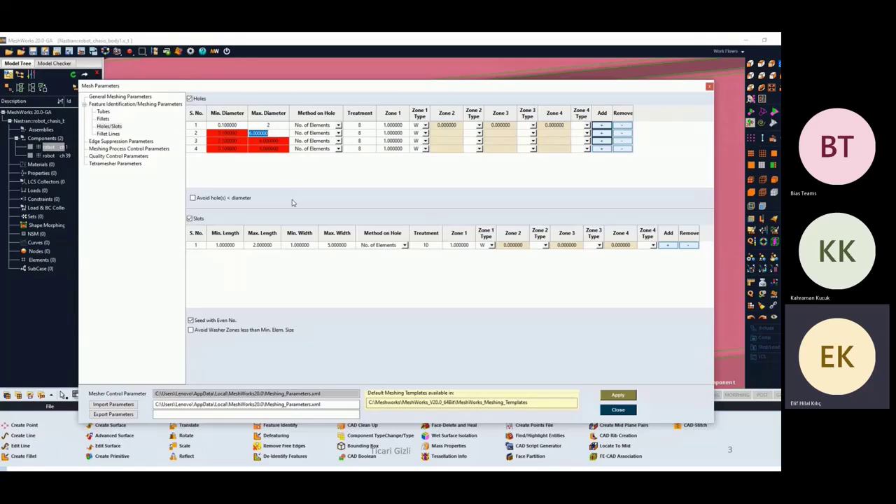
{"action": "type", "text": "3"}
{"action": "key", "text": "Return"}
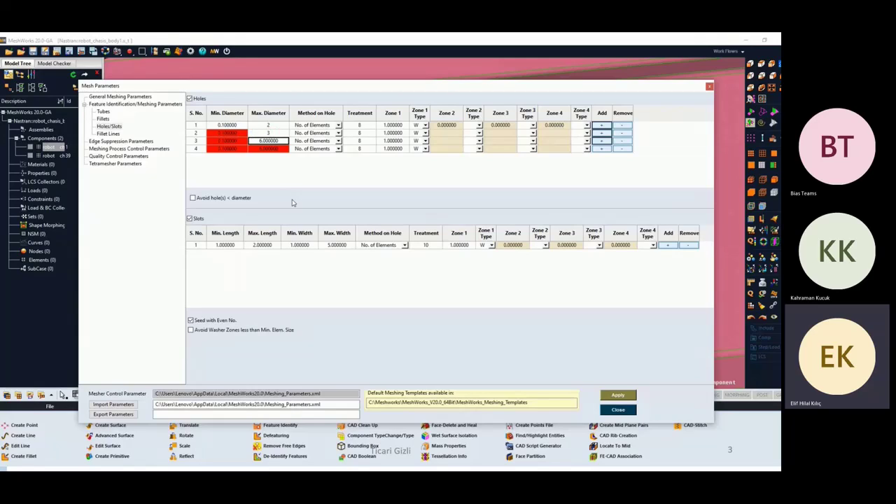
{"action": "type", "text": "4"}
{"action": "key", "text": "Return"}
{"action": "type", "text": "5"}
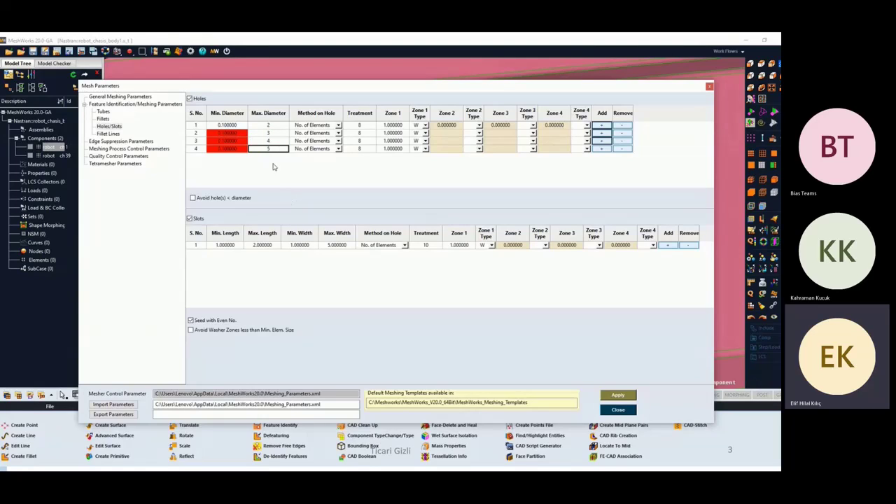
{"action": "key", "text": "Return"}
Set the minimum diameters of hole rows 2 to 4 to 2, 3 and 4
{"action": "type", "text": "2"}
{"action": "key", "text": "Return"}
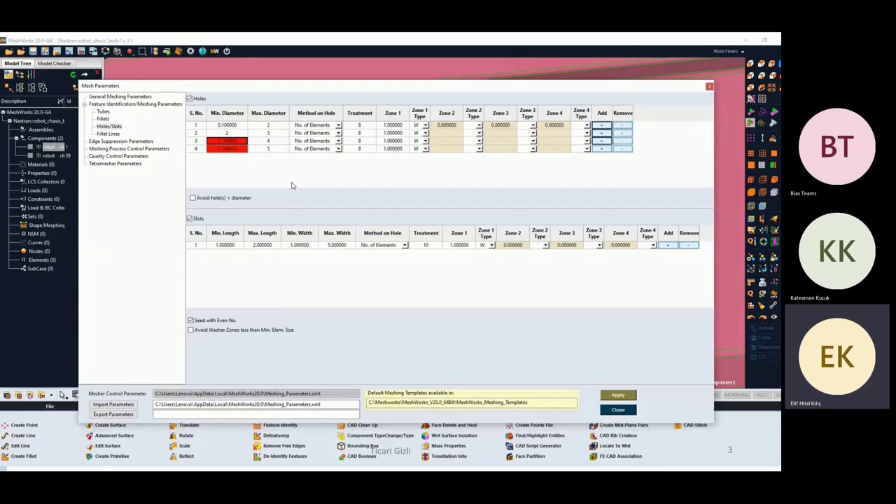
{"action": "type", "text": "3"}
{"action": "key", "text": "Return"}
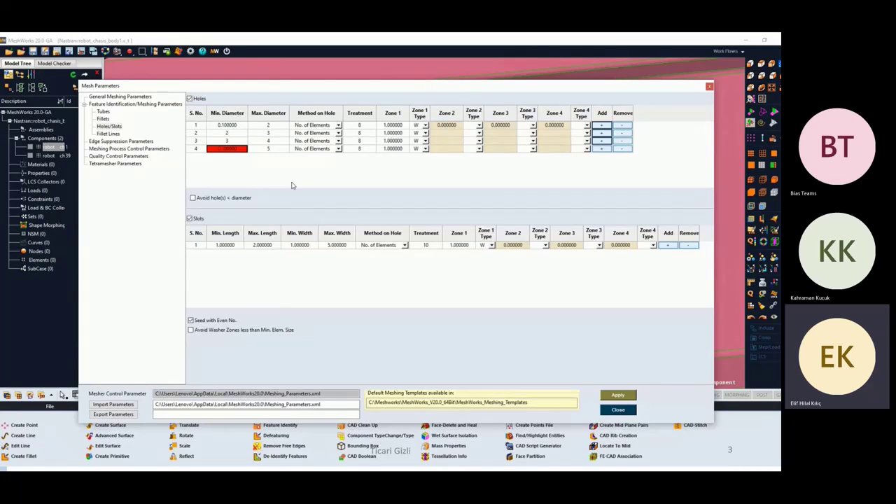
{"action": "type", "text": "4"}
Set the hole treatment to 6 elements for row 1 and 10 elements for rows 3 and 4
{"action": "double_click", "coordinate": [363, 126]}
{"action": "type", "text": "6"}
{"action": "key", "text": "Return"}
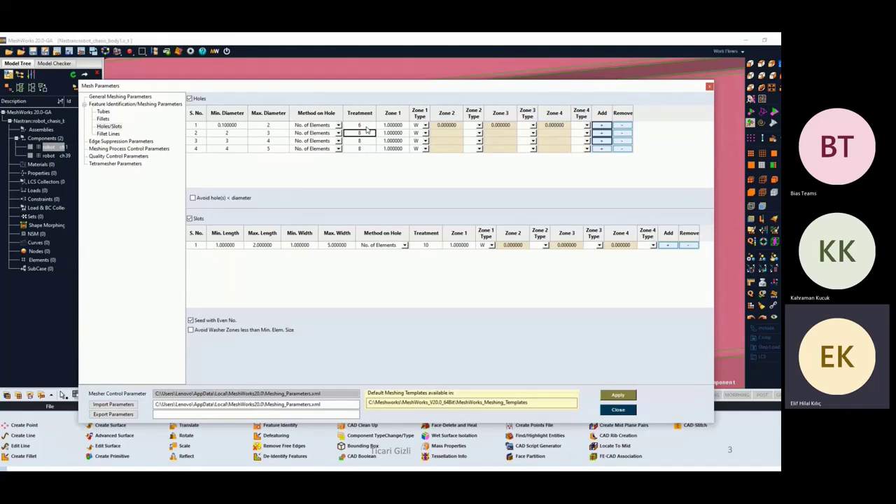
{"action": "key", "text": "Return"}
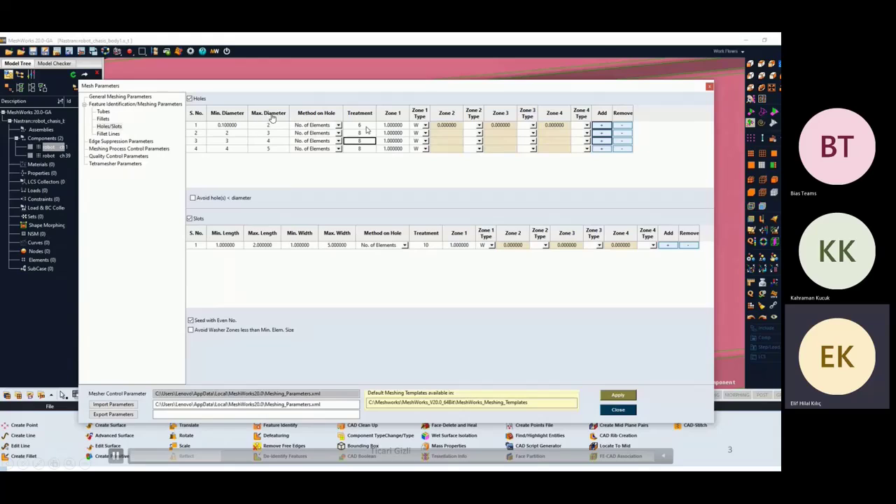
{"action": "type", "text": "10"}
{"action": "key", "text": "Return"}
{"action": "type", "text": "10"}
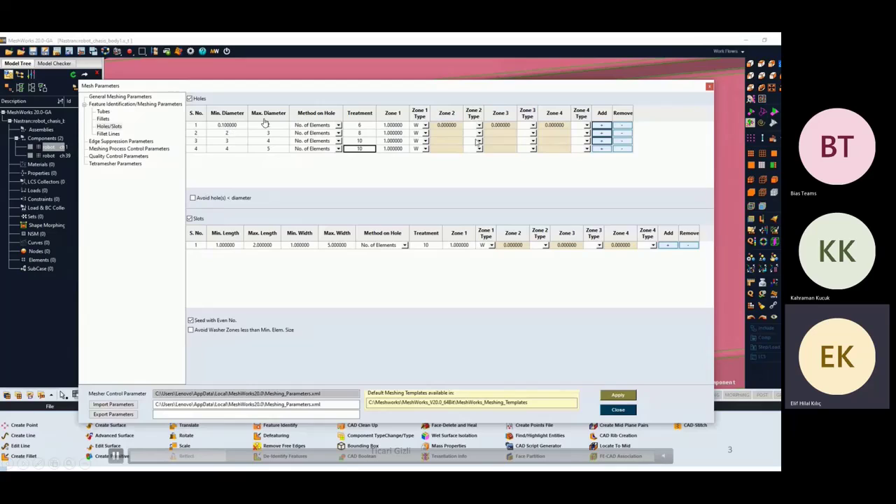
Give hole row 4 a second washer zone of type W with a value of 2.2
{"action": "left_click", "coordinate": [479, 149]}
{"action": "left_click", "coordinate": [479, 149]}
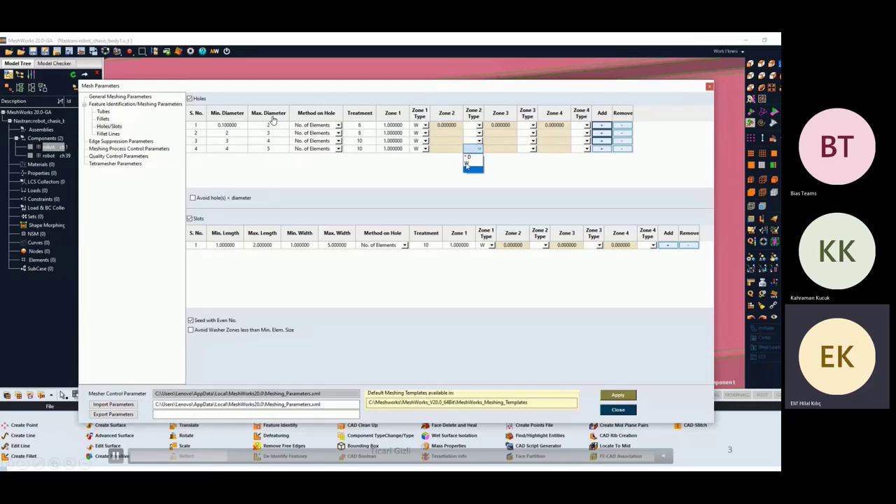
{"action": "left_click", "coordinate": [469, 166]}
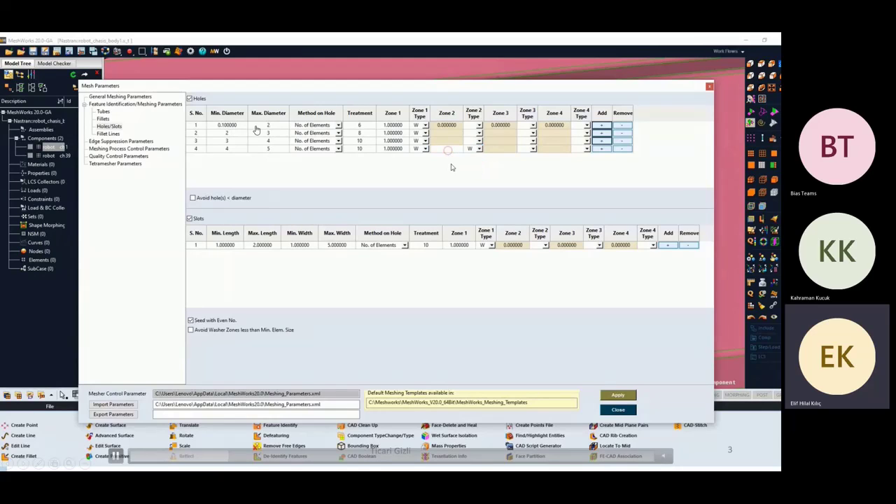
{"action": "left_click", "coordinate": [445, 149]}
{"action": "type", "text": "2.2"}
{"action": "key", "text": "Return"}
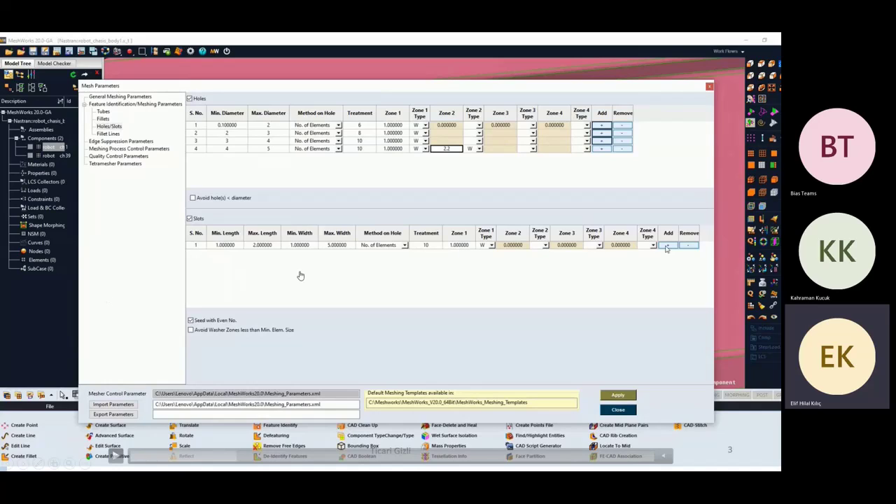
Add a second slot row and set the first slot row's maximum length to 9
{"action": "mouse_move", "coordinate": [117, 456]}
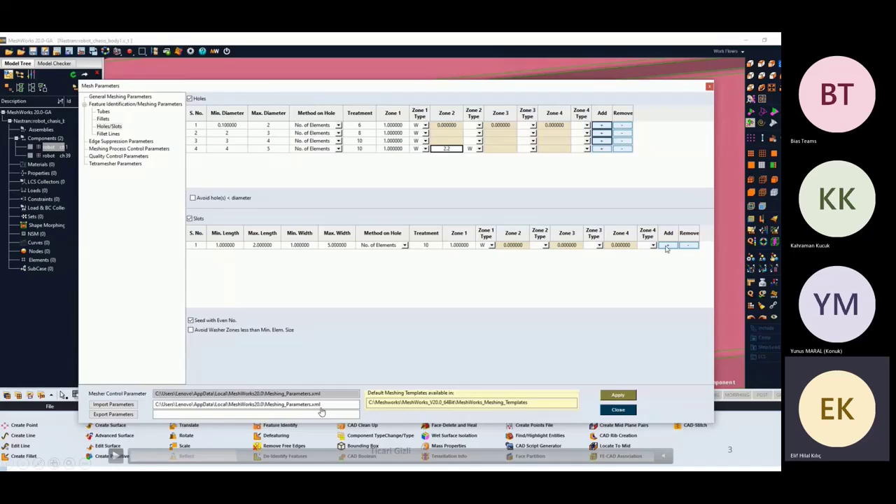
{"action": "left_click", "coordinate": [667, 246]}
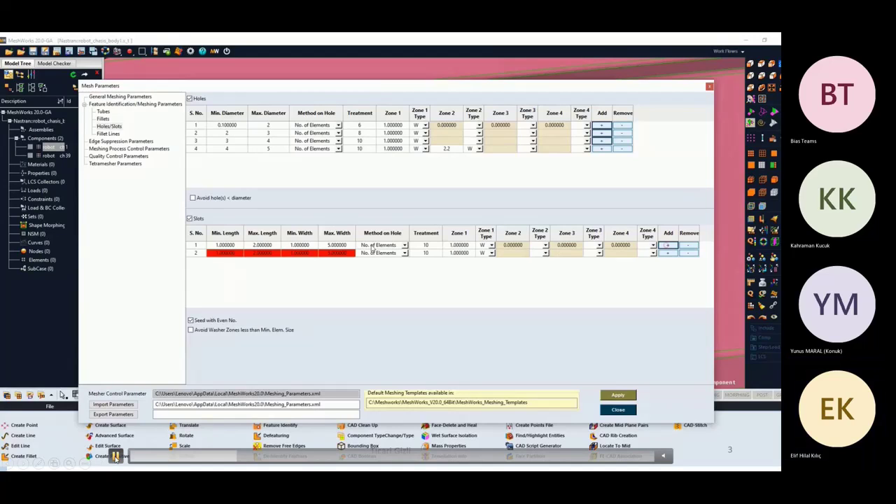
{"action": "double_click", "coordinate": [262, 246]}
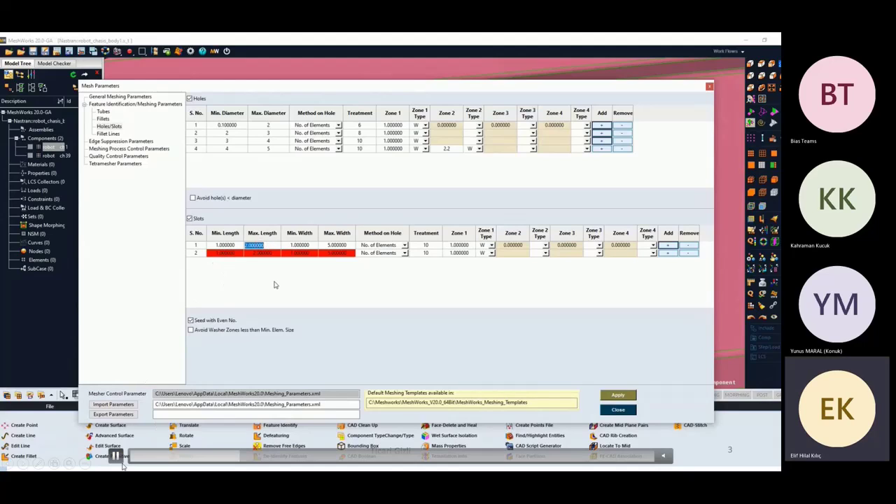
{"action": "type", "text": "5"}
{"action": "left_click", "coordinate": [117, 456]}
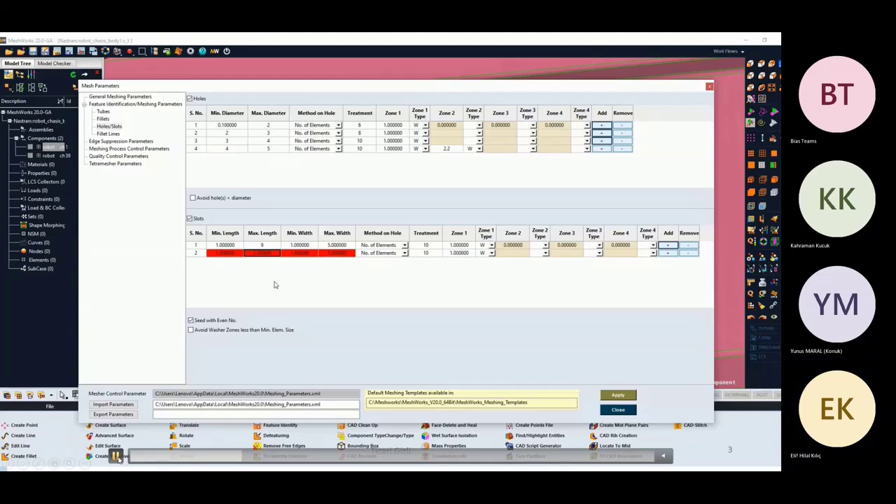
{"action": "left_click", "coordinate": [117, 457]}
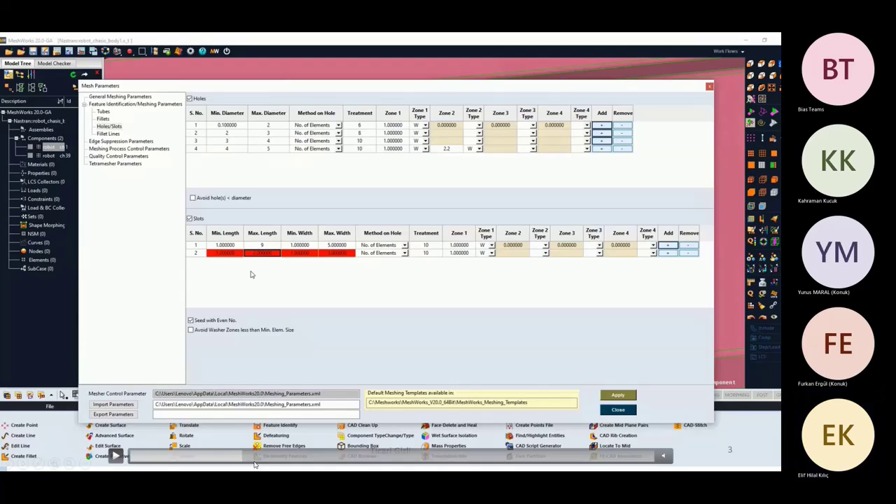
Set slot row 2 to lengths 9 to 15 and widths 2 to 4, and slot row 1's maximum width to 2
{"action": "mouse_move", "coordinate": [117, 458]}
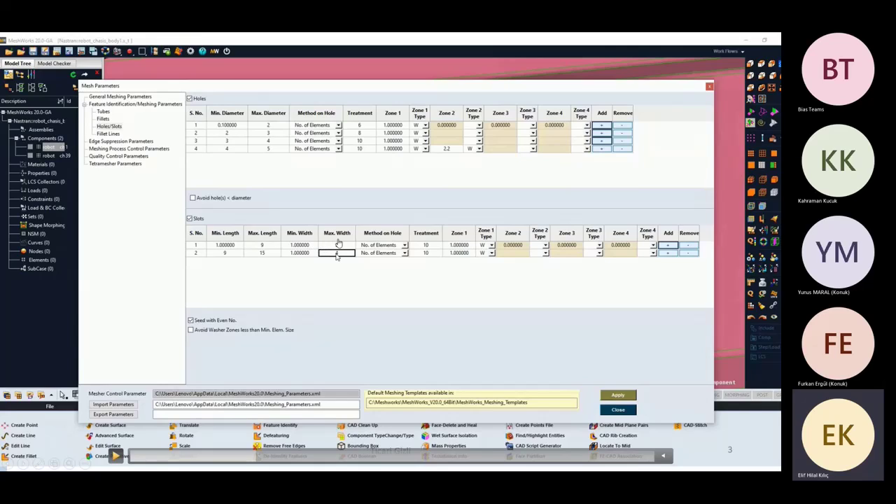
{"action": "type", "text": "4"}
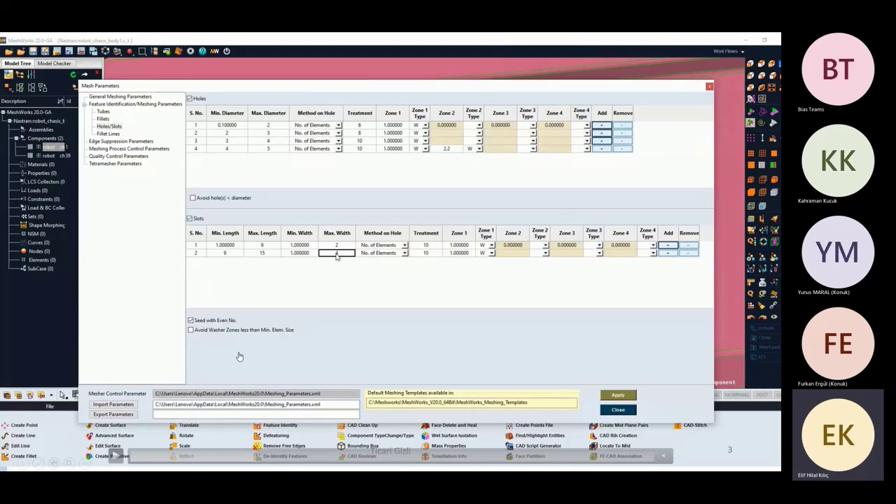
{"action": "left_click", "coordinate": [297, 254]}
{"action": "type", "text": "2"}
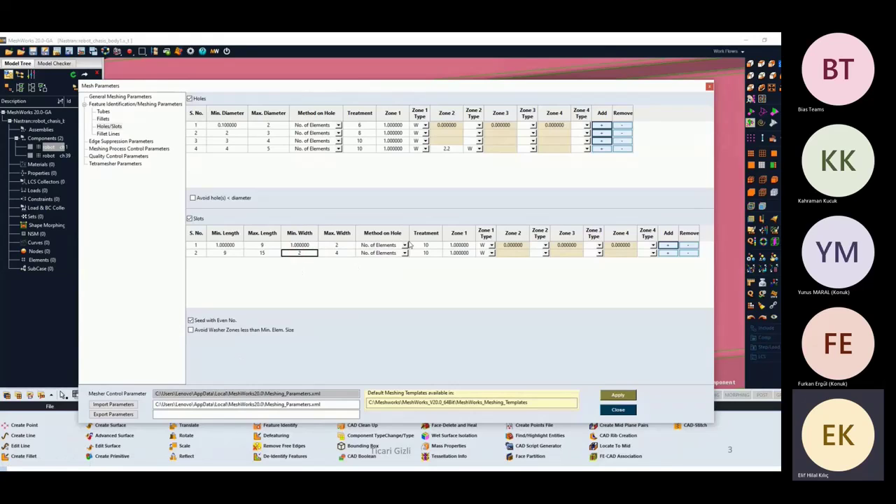
Set the slot treatment to 8 elements for row 1 and 12 elements for row 2
{"action": "left_click", "coordinate": [427, 246]}
{"action": "type", "text": "8"}
{"action": "left_click", "coordinate": [433, 254]}
{"action": "type", "text": "12"}
{"action": "left_click", "coordinate": [473, 271]}
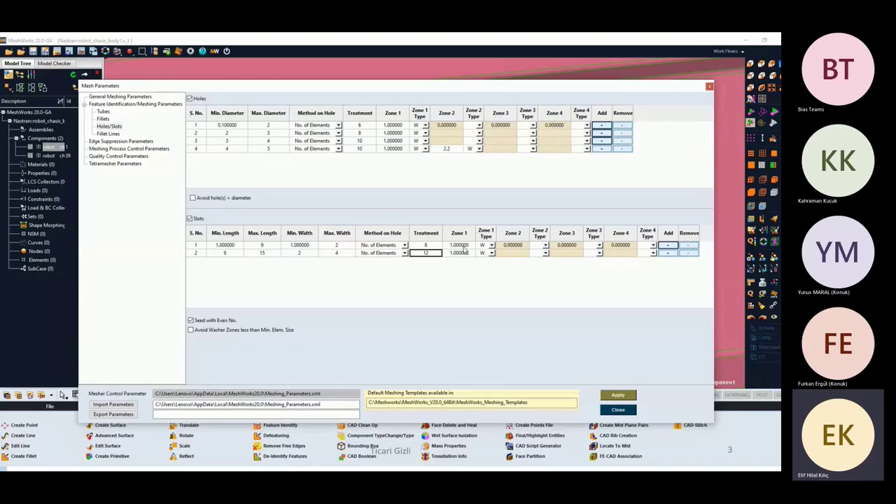
{"action": "mouse_move", "coordinate": [117, 459]}
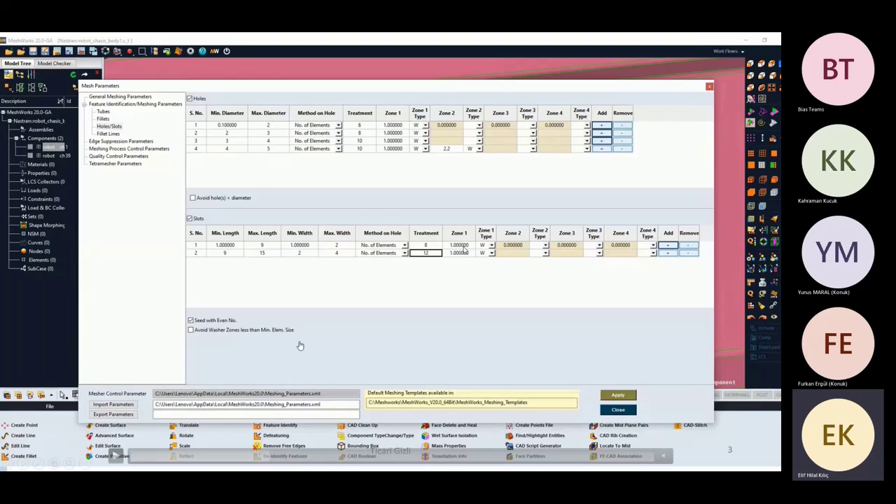
{"action": "left_click", "coordinate": [116, 456]}
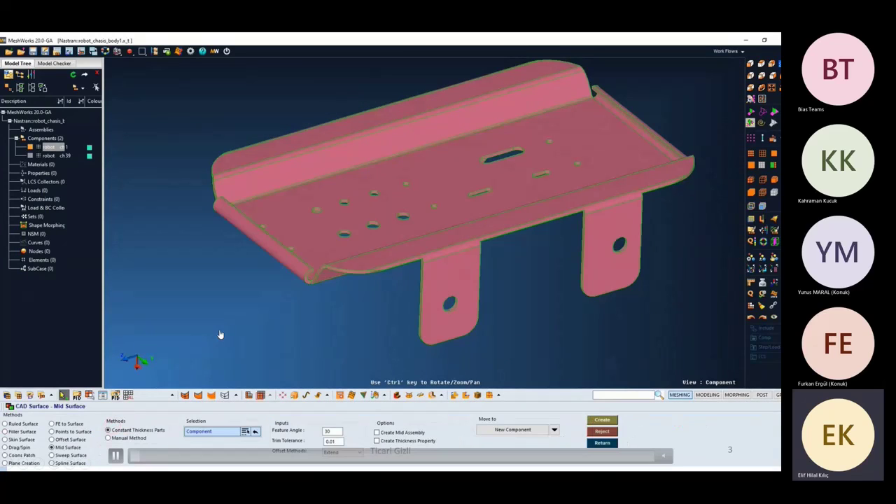
{"action": "left_click", "coordinate": [115, 455]}
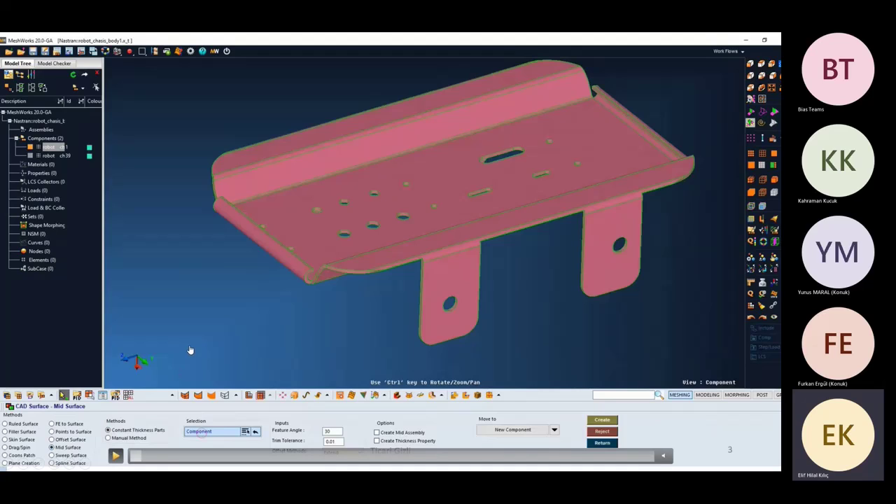
{"action": "left_click", "coordinate": [116, 456]}
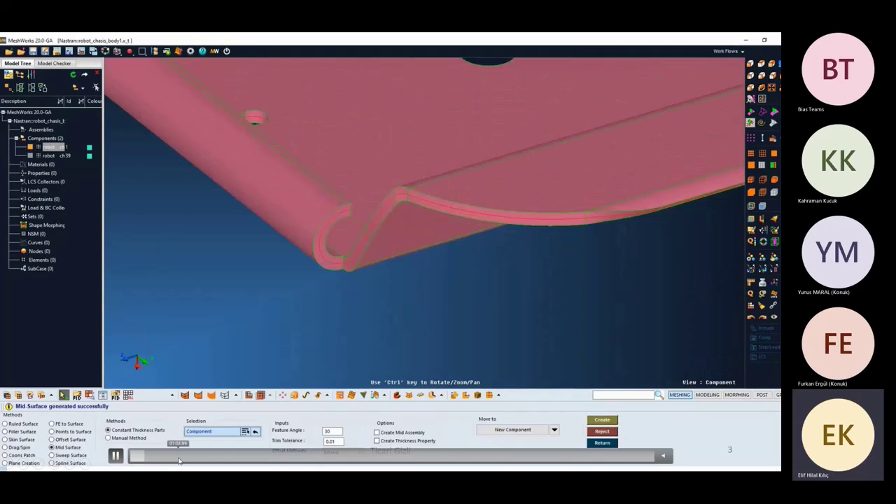
{"action": "left_click", "coordinate": [180, 456]}
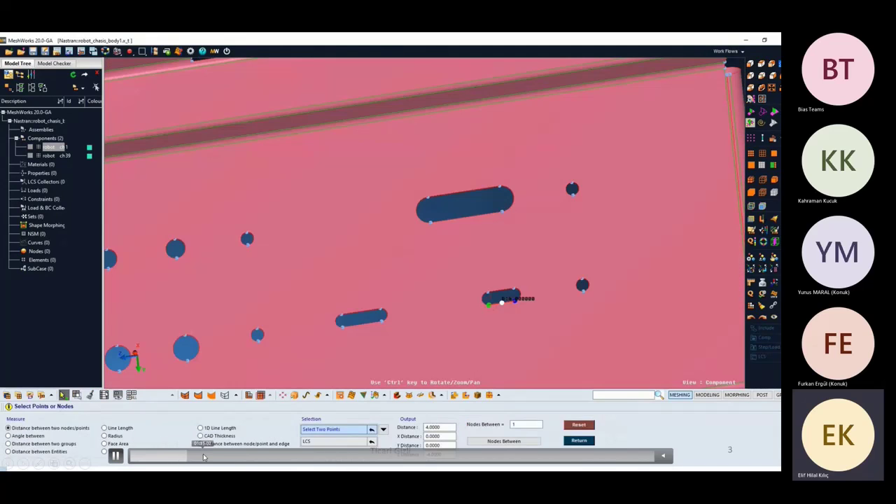
{"action": "left_click", "coordinate": [203, 453]}
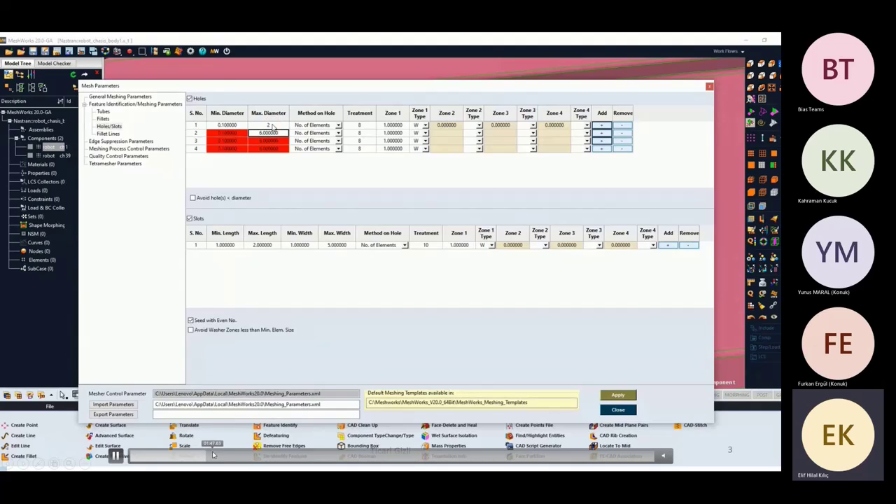
{"action": "left_click", "coordinate": [215, 455]}
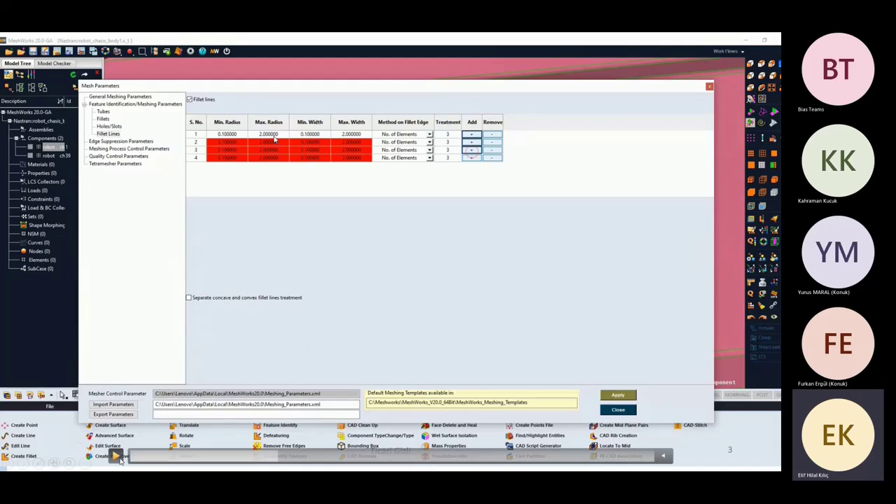
{"action": "key", "text": "space"}
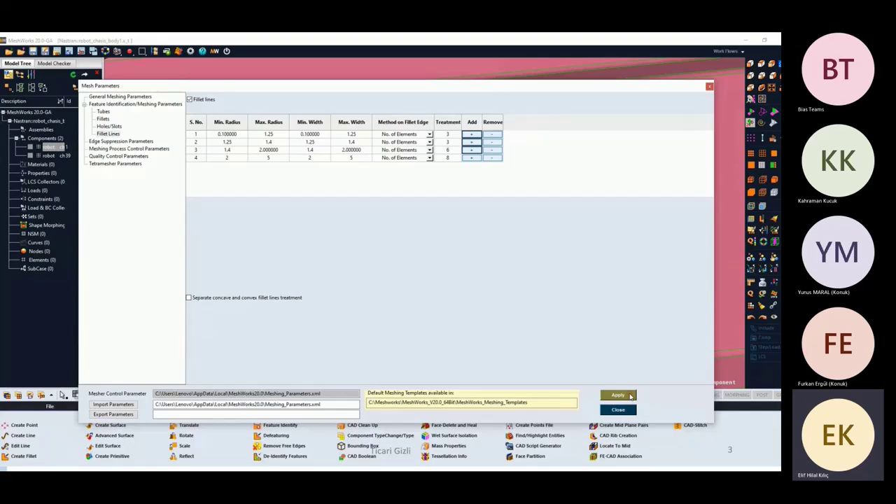
{"action": "mouse_move", "coordinate": [115, 462]}
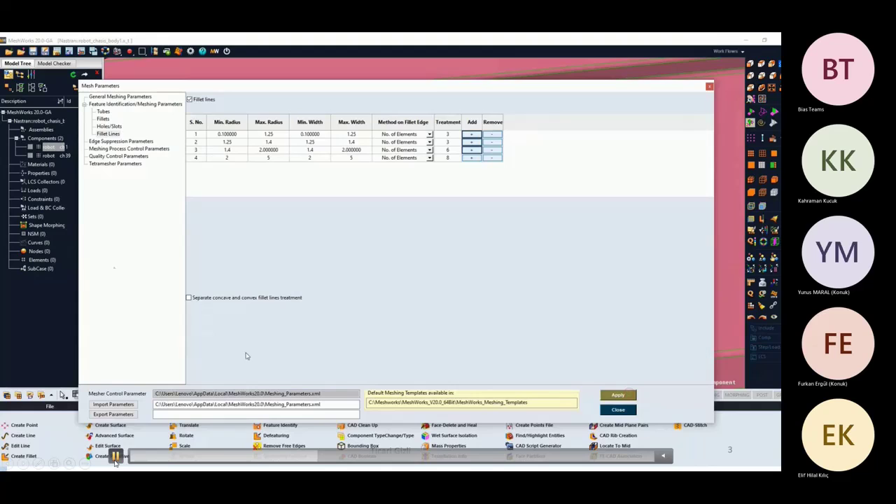
Export the mesh parameters as batch_mesh in the Meshworks folder and close the mesh parameter settings
{"action": "left_click", "coordinate": [112, 414]}
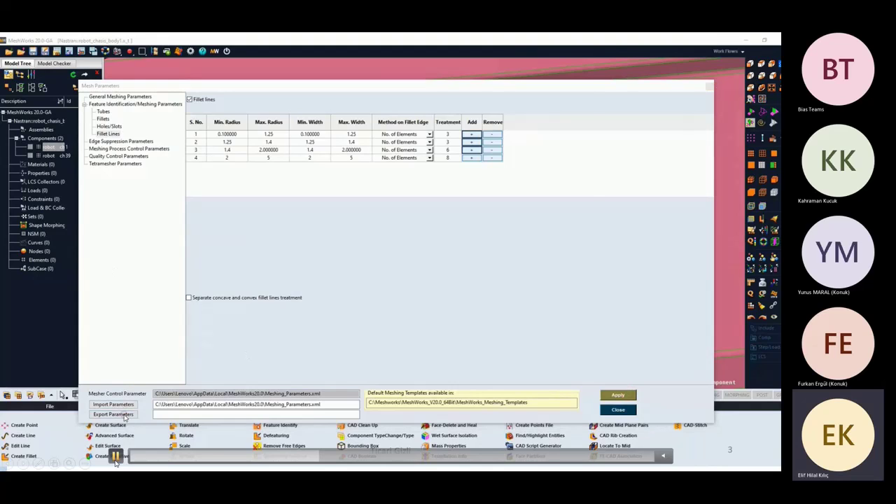
{"action": "left_click", "coordinate": [241, 112]}
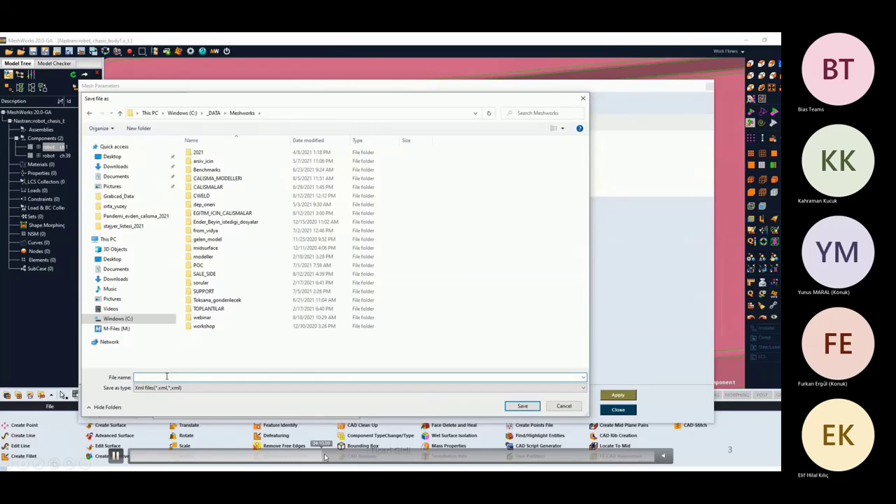
{"action": "type", "text": "betch_mesh"}
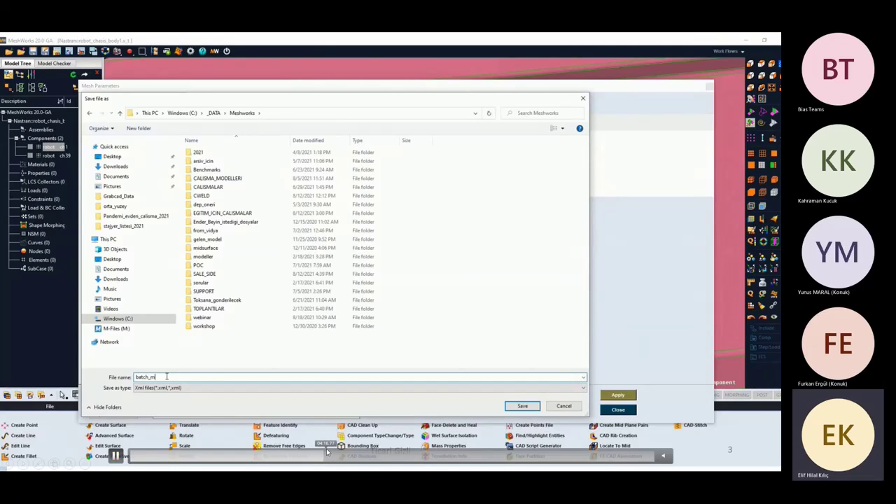
{"action": "left_click", "coordinate": [523, 406]}
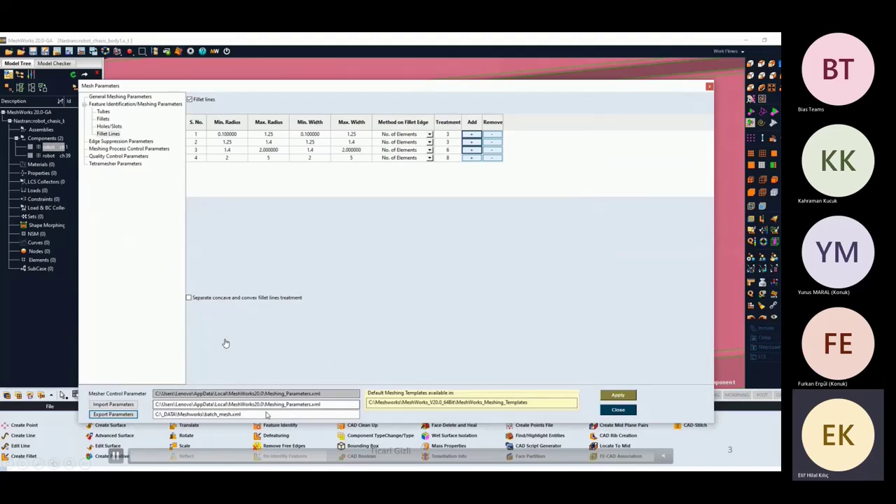
{"action": "left_click", "coordinate": [628, 413]}
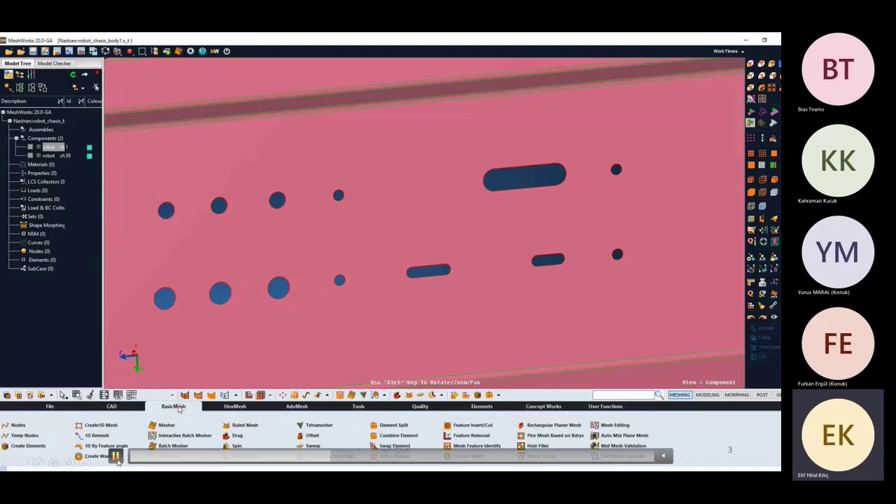
Start the Mesher and import batch_mesh.xml as its mesh parameter template
{"action": "left_click", "coordinate": [168, 427]}
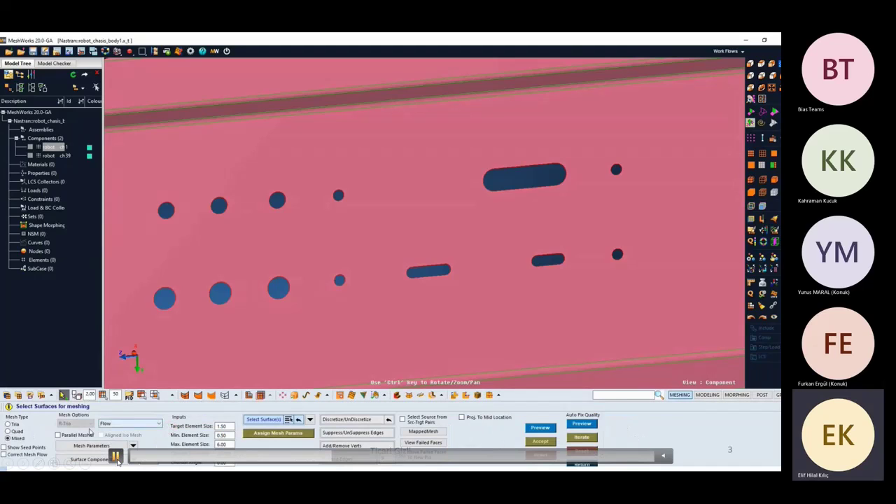
{"action": "left_click", "coordinate": [133, 446]}
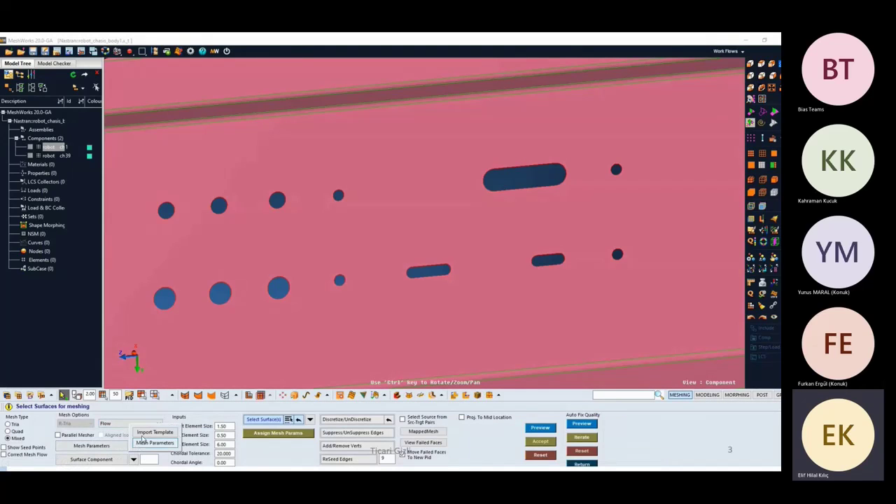
{"action": "left_click", "coordinate": [154, 438]}
{"action": "left_click", "coordinate": [108, 447]}
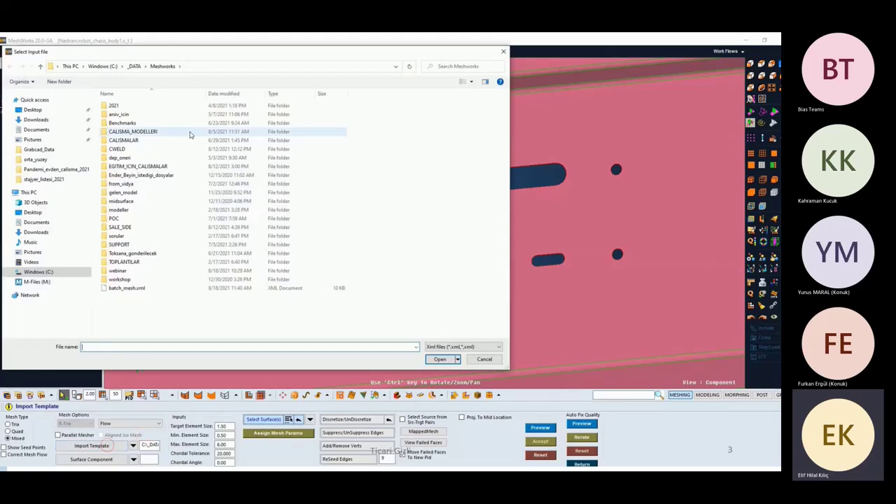
{"action": "left_click", "coordinate": [144, 289]}
{"action": "left_click", "coordinate": [440, 359]}
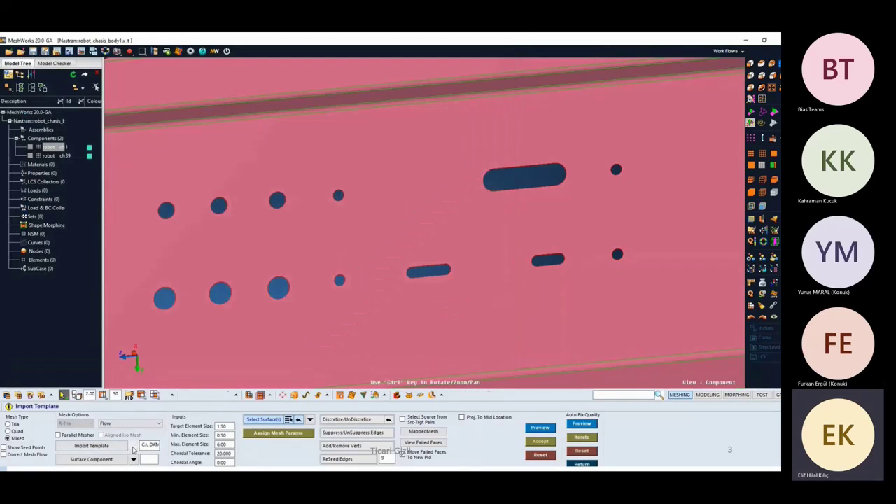
Review the Mesher's imported hole, slot and fillet line parameters, apply them and close the settings
{"action": "left_click", "coordinate": [133, 445]}
{"action": "left_click", "coordinate": [155, 443]}
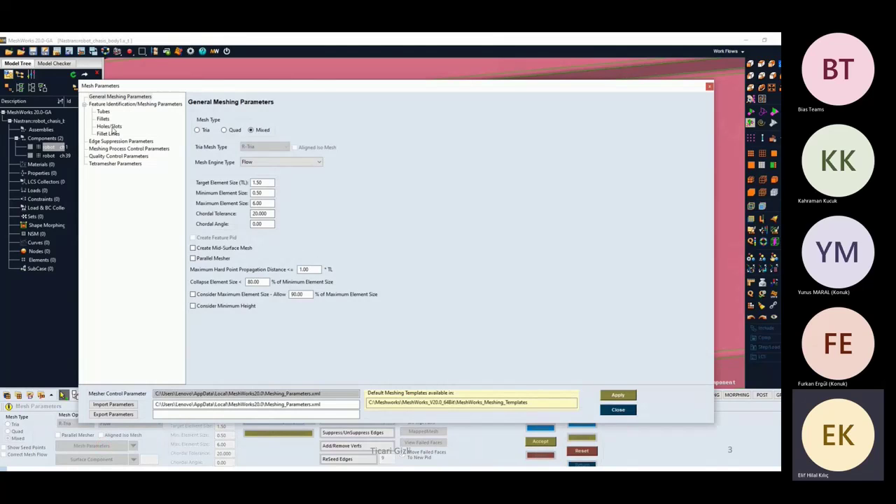
{"action": "left_click", "coordinate": [109, 126]}
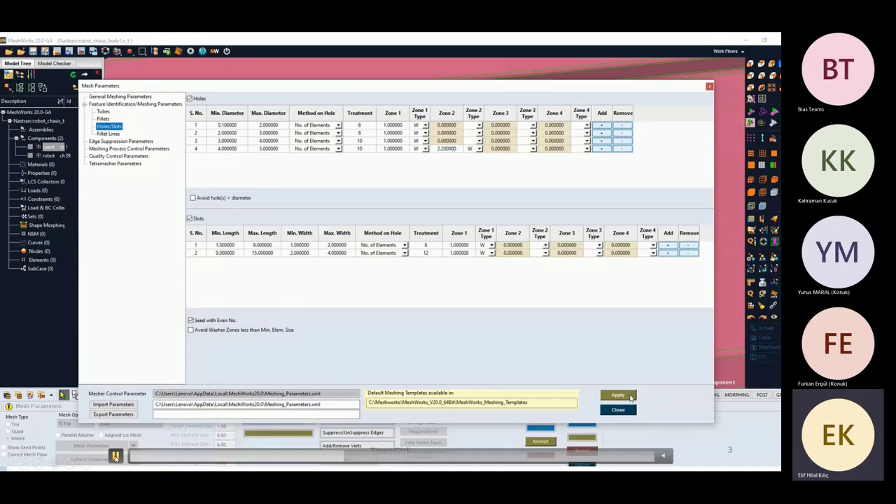
{"action": "left_click", "coordinate": [617, 395]}
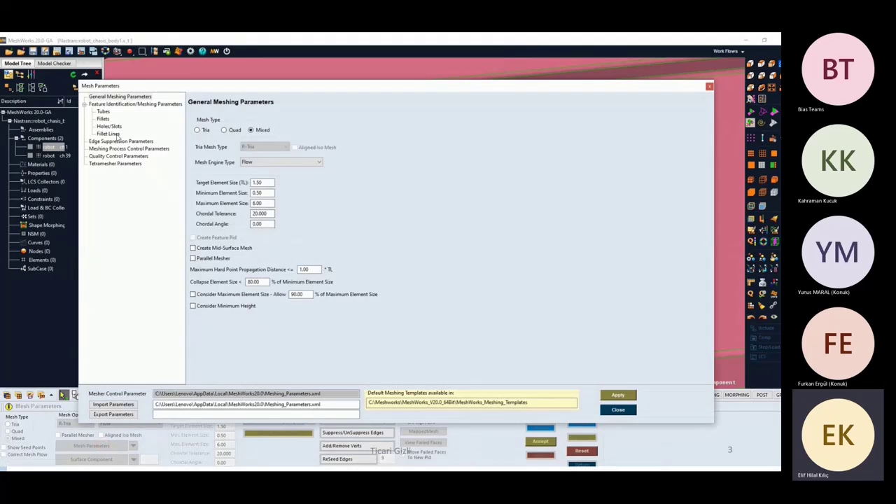
{"action": "left_click", "coordinate": [109, 126]}
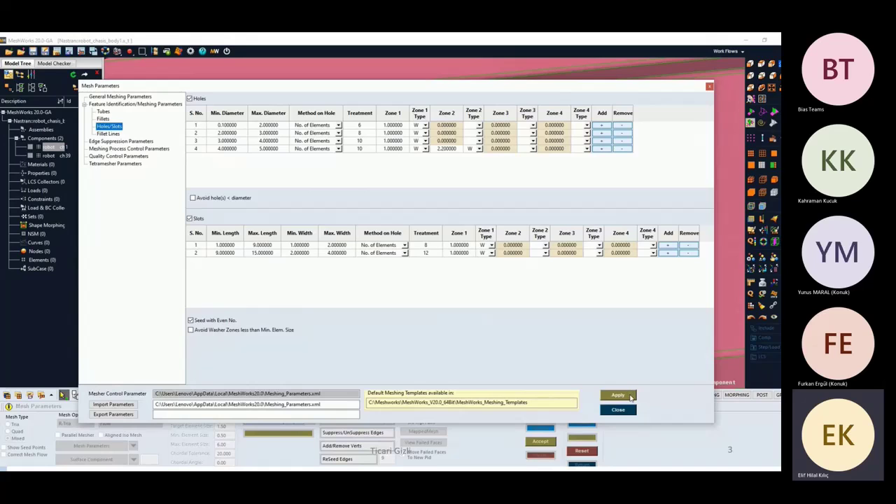
{"action": "left_click", "coordinate": [109, 133]}
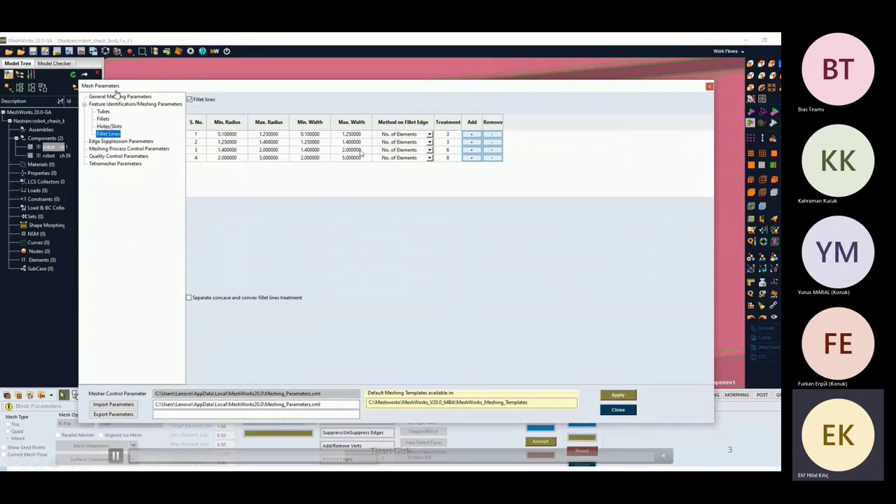
{"action": "left_click", "coordinate": [619, 396]}
{"action": "left_click", "coordinate": [618, 411]}
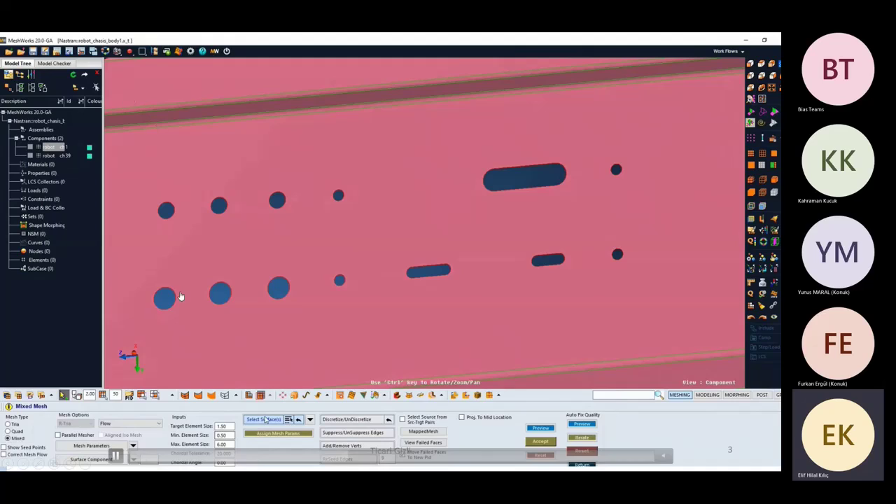